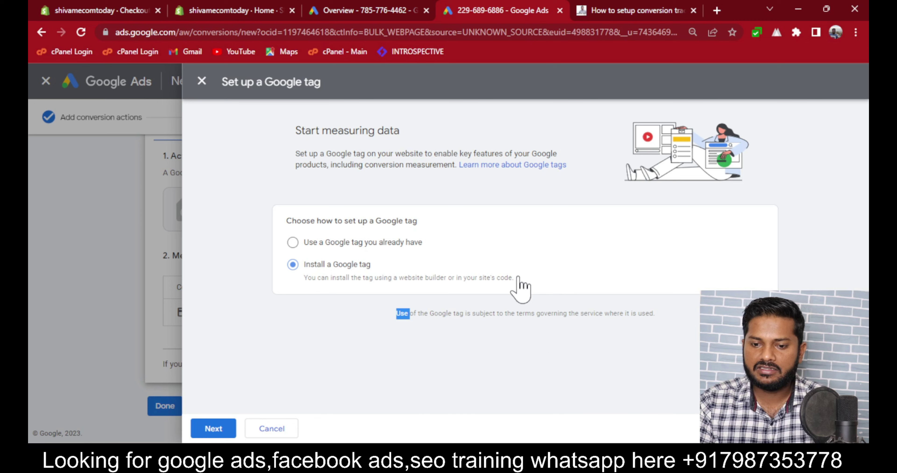
Continue with installing a new Google tag, show the manual installation instructions and copy the tag code
click(210, 431)
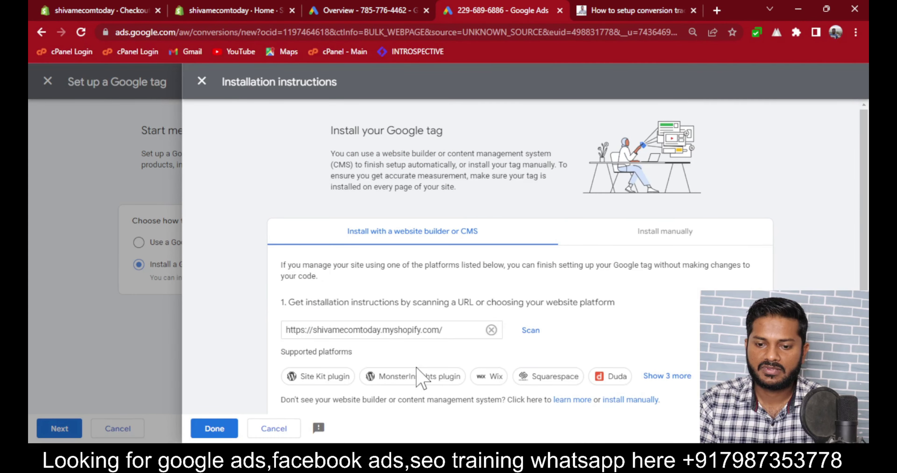
click(663, 233)
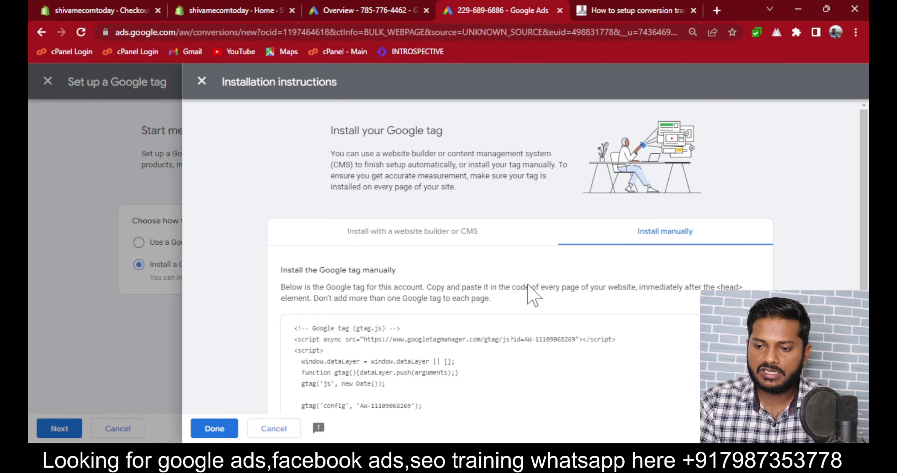
scroll(530, 294, down, 1)
scroll(527, 285, down, 1)
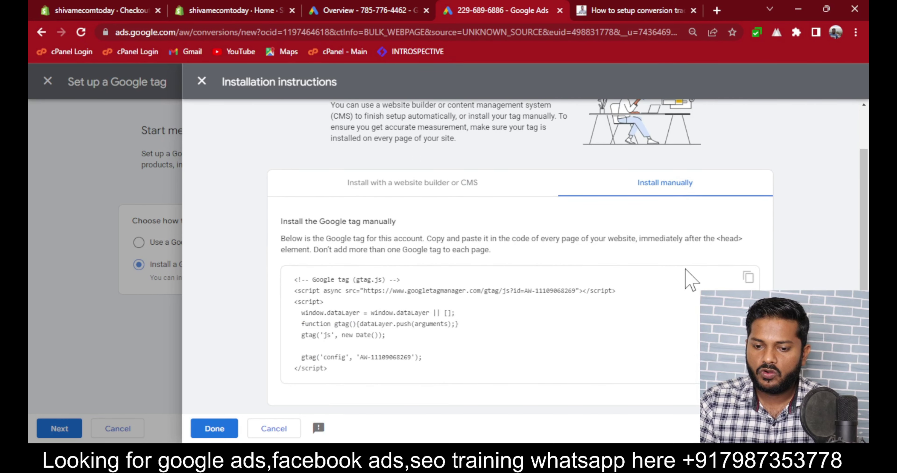
click(750, 280)
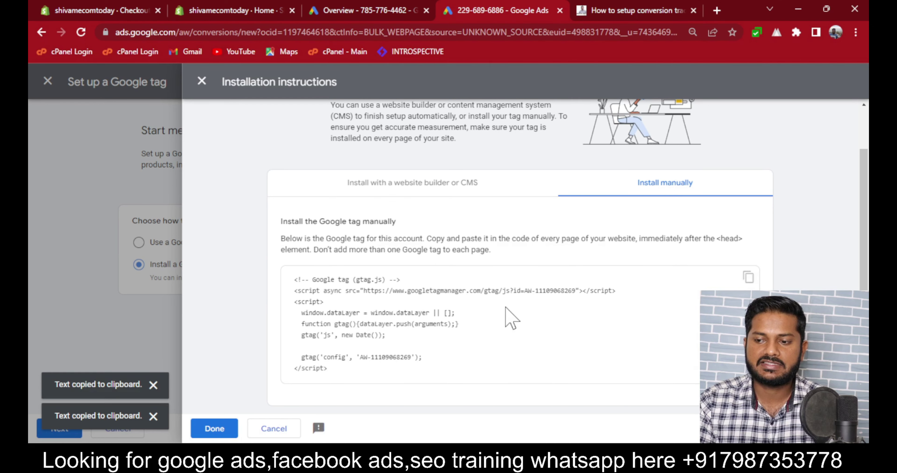
In the Shopify admin, open the online store's Dawn theme for code editing and load the theme.liquid layout file
click(241, 13)
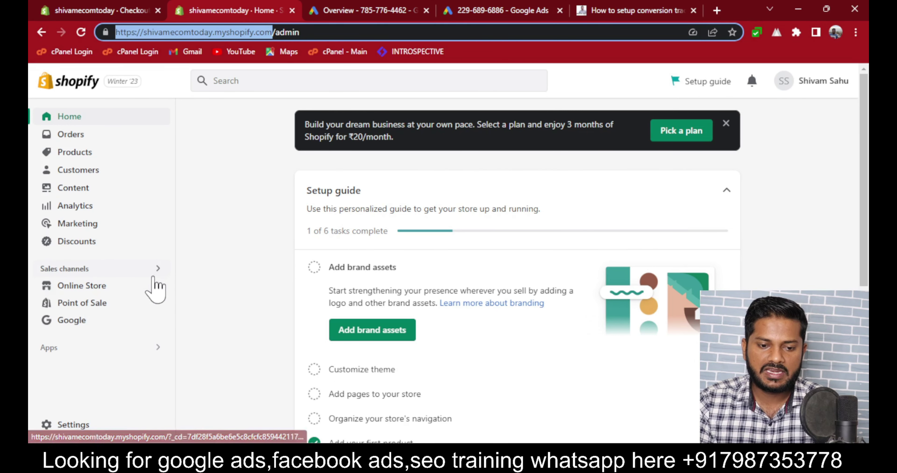
scroll(122, 295, down, 1)
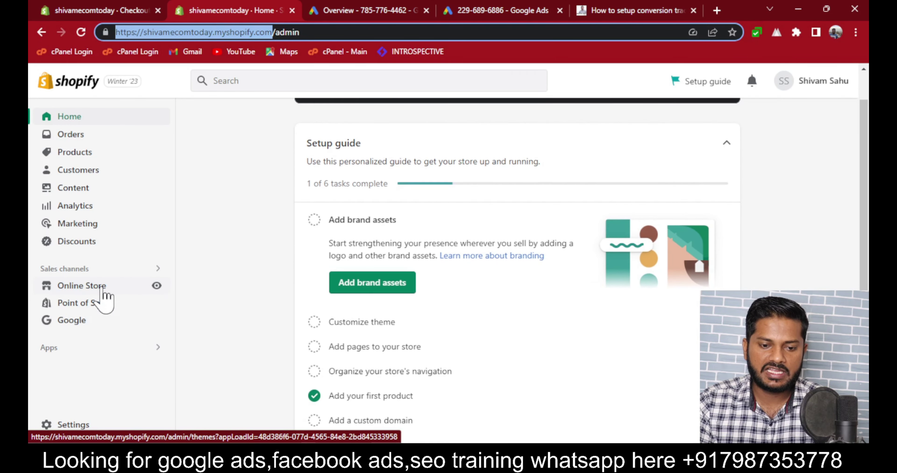
click(103, 289)
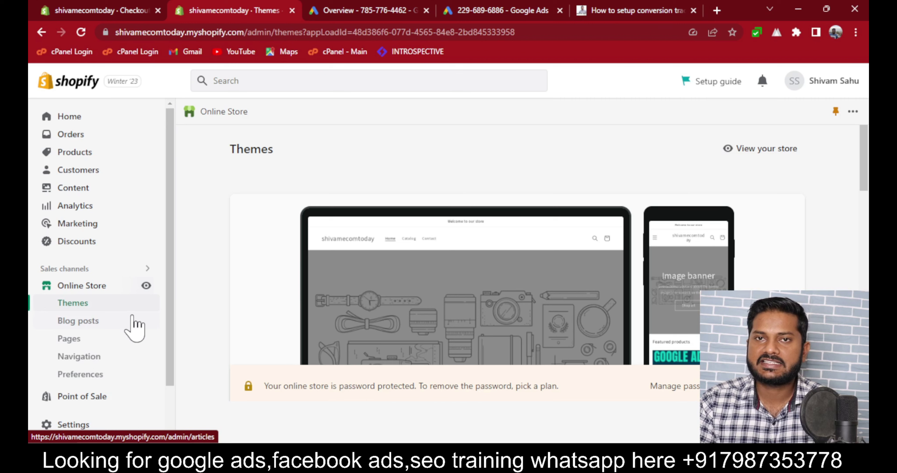
scroll(374, 306, down, 3)
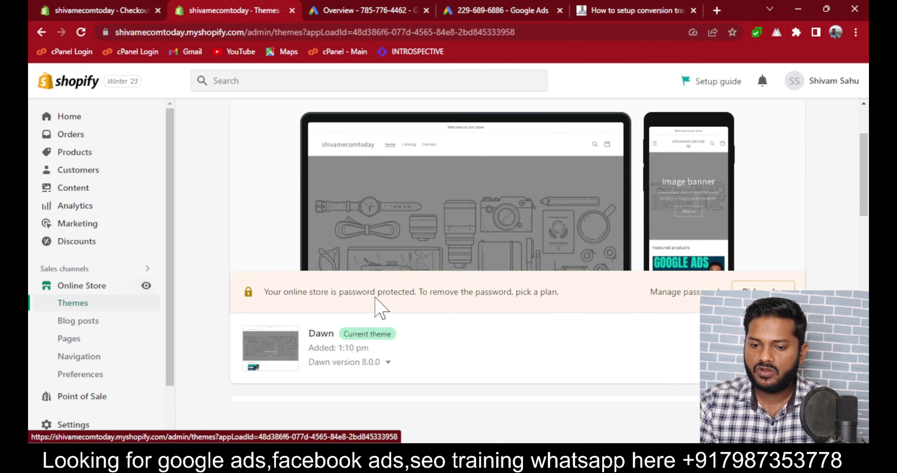
scroll(654, 350, down, 1)
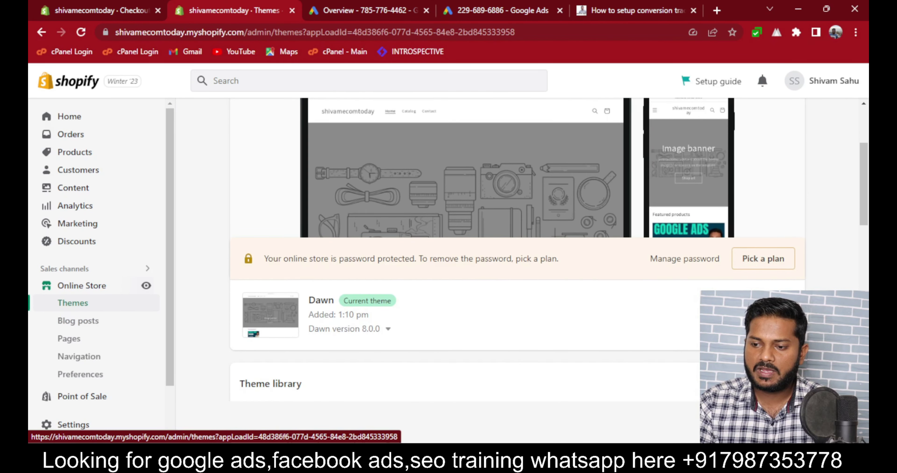
click(718, 315)
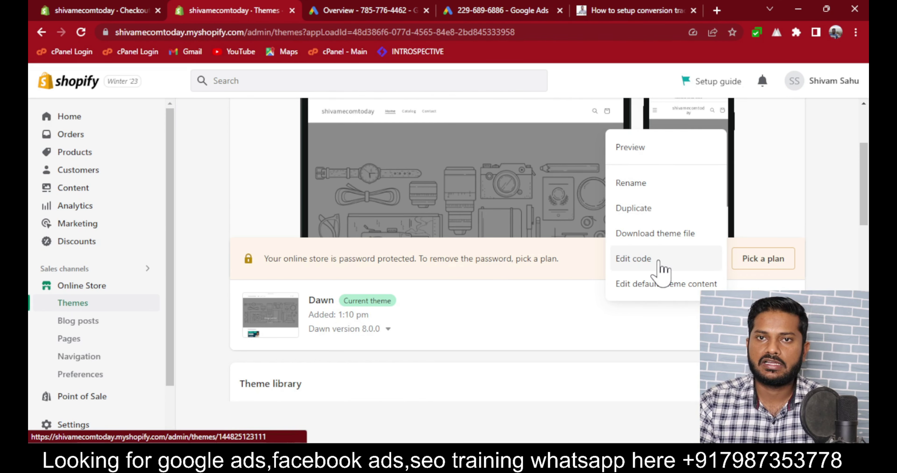
click(633, 259)
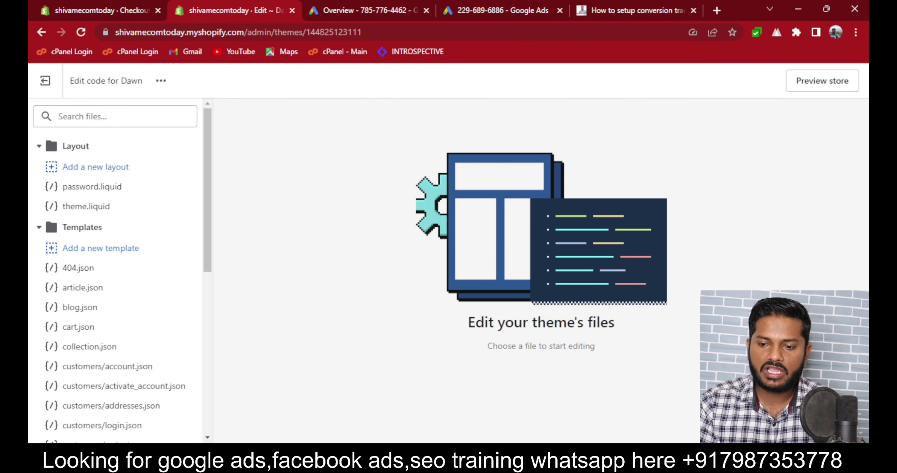
click(92, 209)
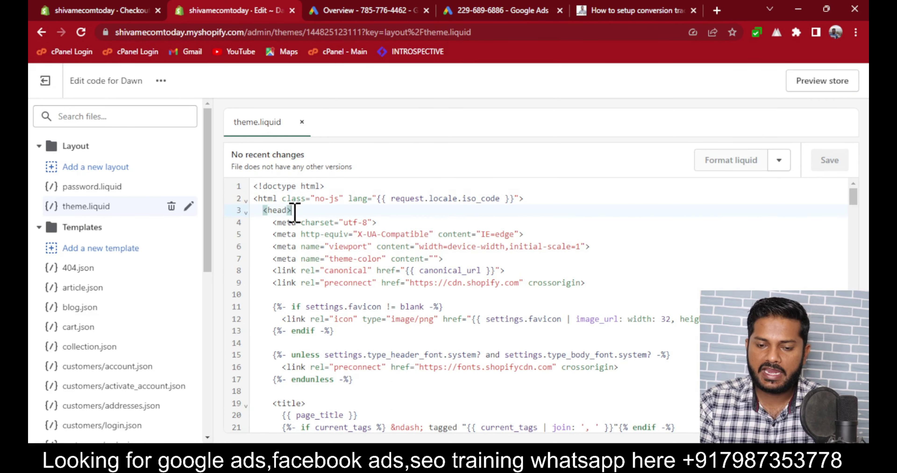
Paste the copied Google tag on a new line directly above the closing </head> tag in theme.liquid and save the file
drag(294, 213, 260, 213)
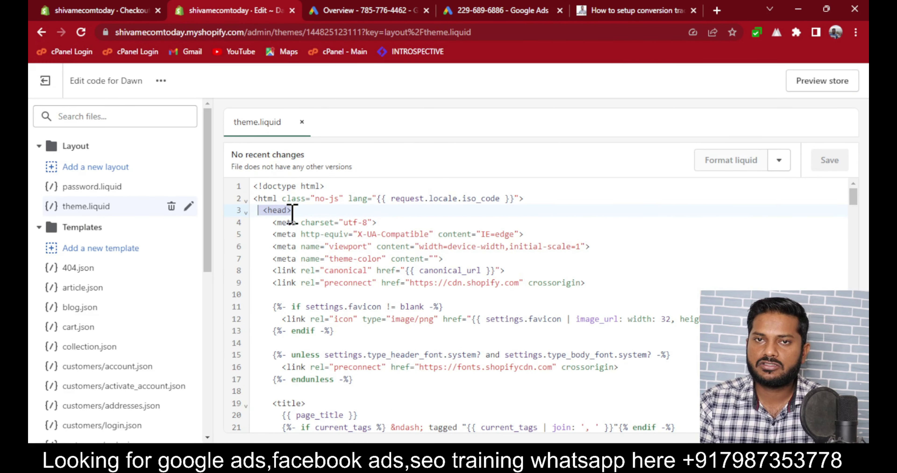
scroll(387, 305, down, 1)
scroll(387, 305, down, 7)
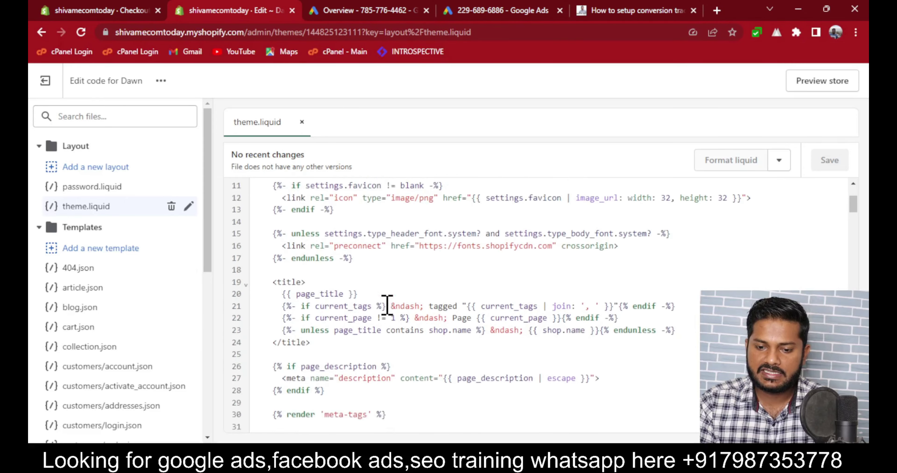
scroll(388, 305, down, 9)
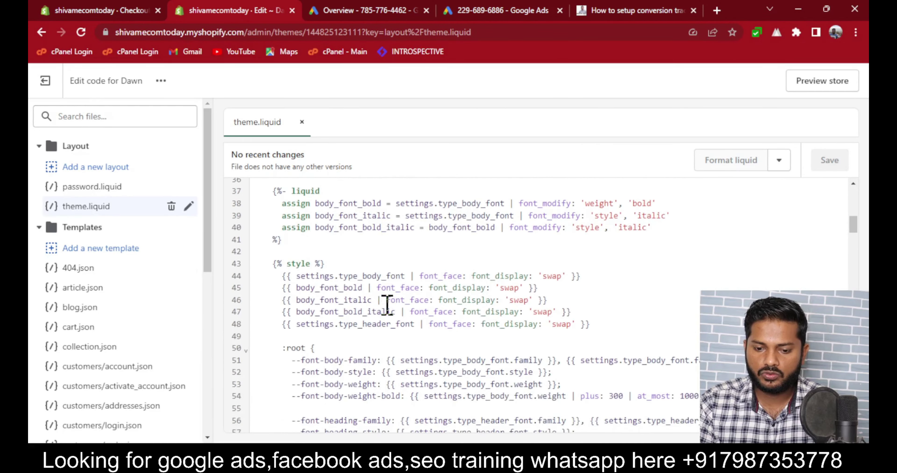
scroll(387, 305, down, 10)
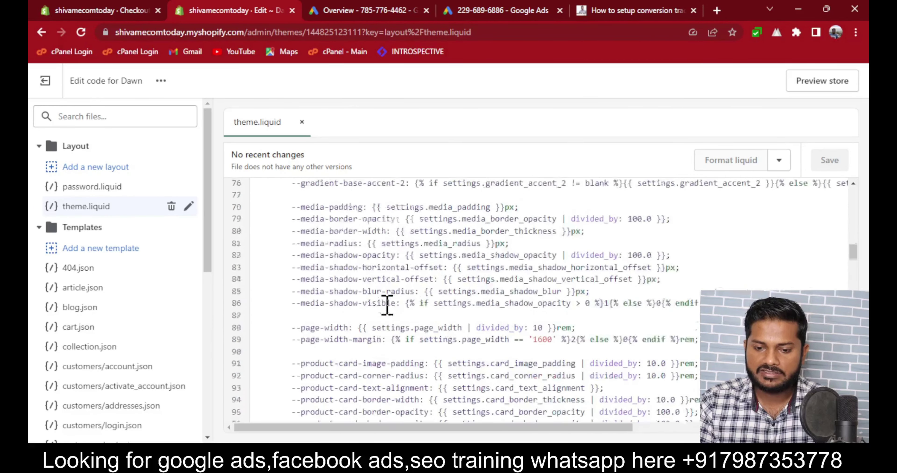
scroll(387, 305, down, 20)
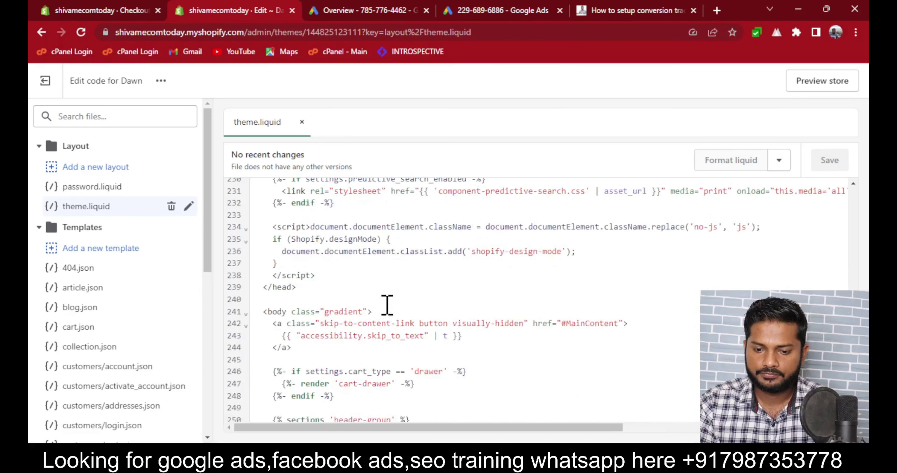
scroll(387, 305, up, 4)
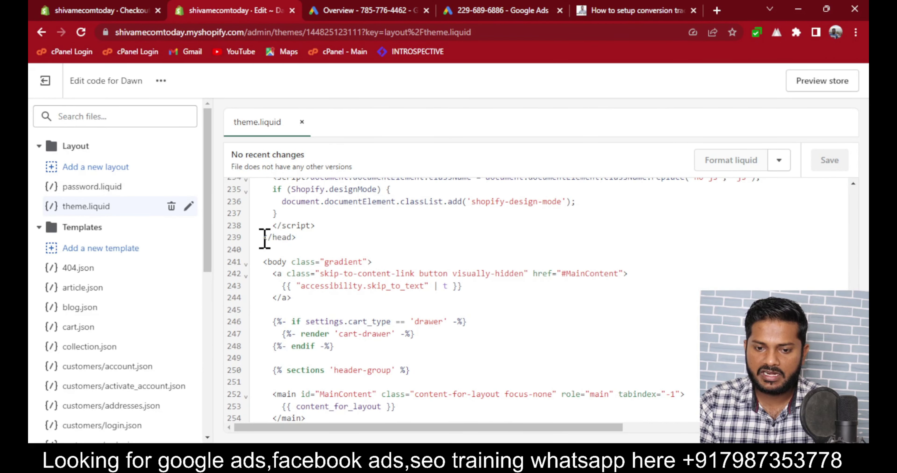
drag(264, 238, 319, 234)
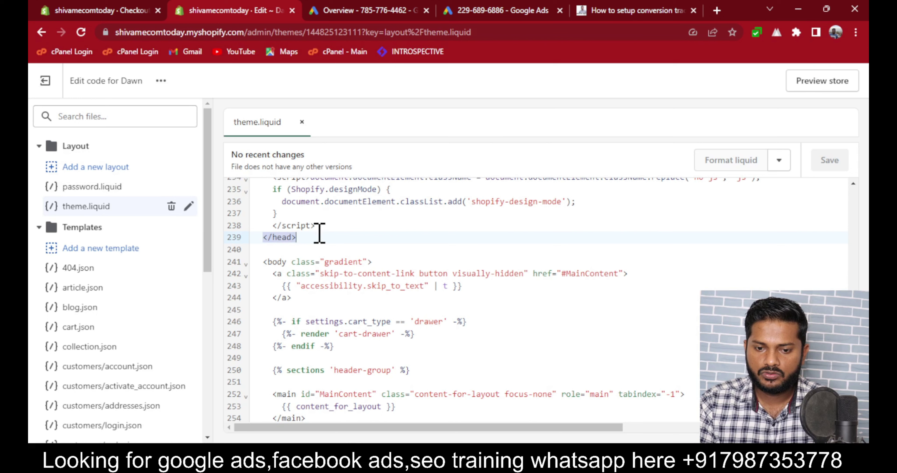
click(339, 224)
key(Return)
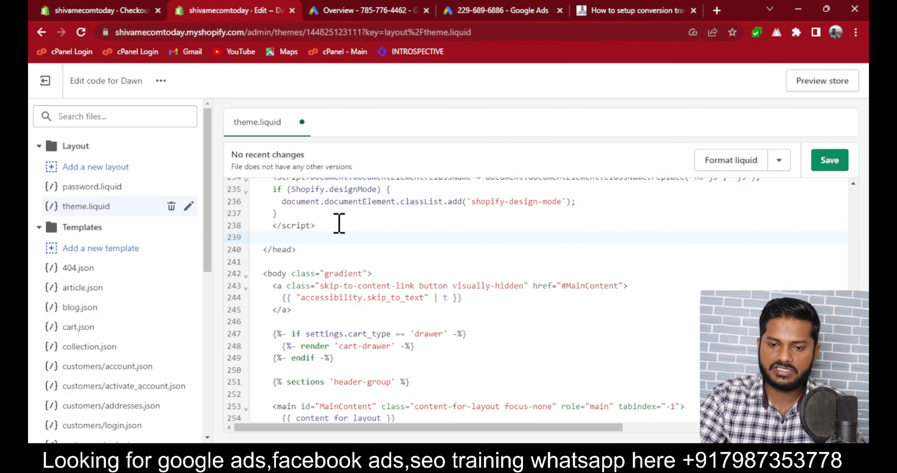
key(ctrl+v)
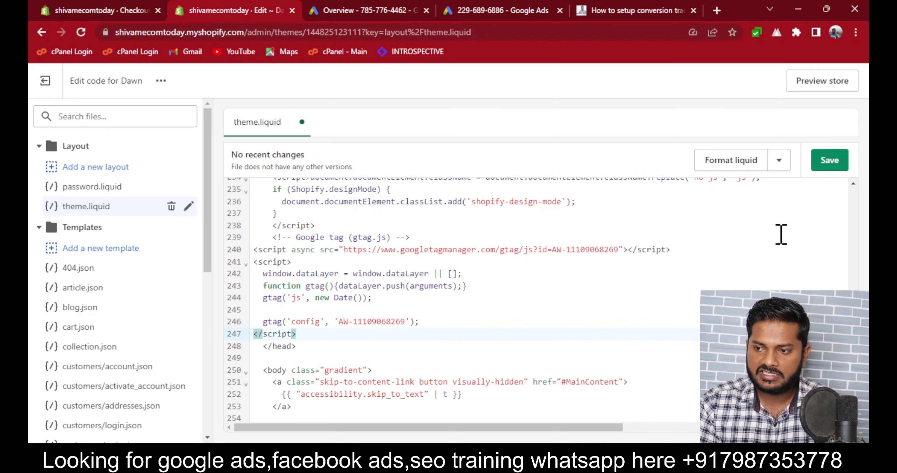
click(829, 160)
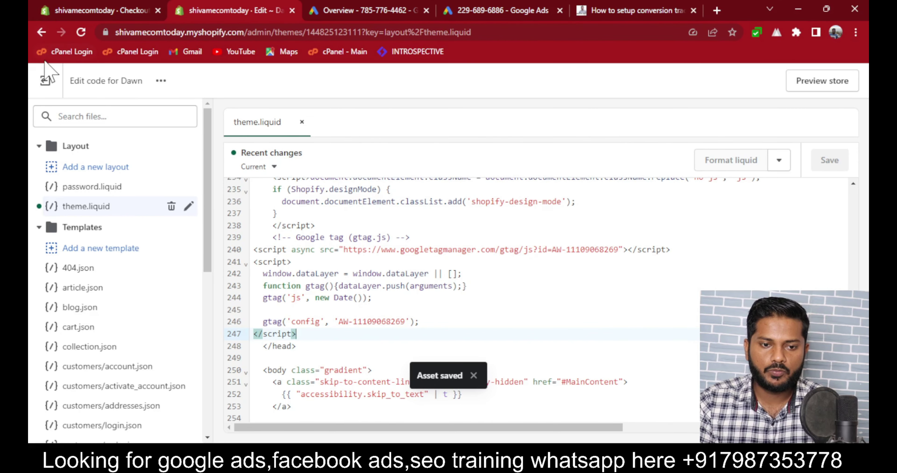
Leave the theme code editor and open the store's Checkout and accounts settings
click(45, 91)
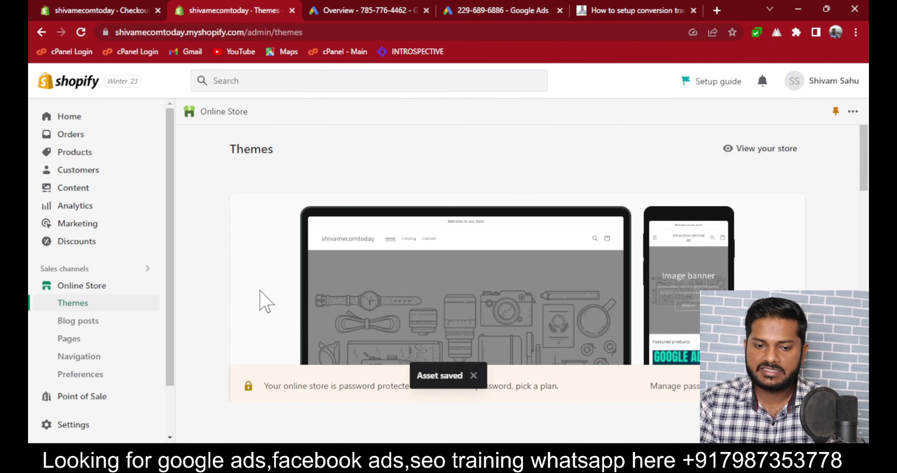
click(71, 428)
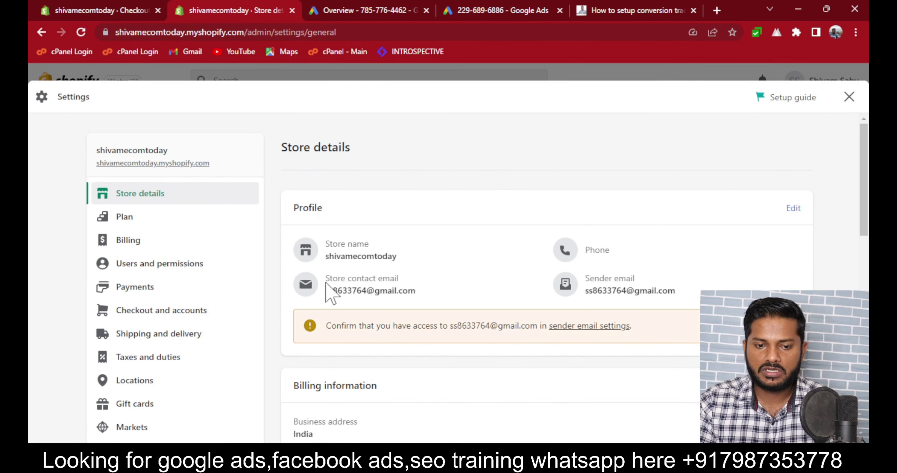
scroll(380, 294, down, 2)
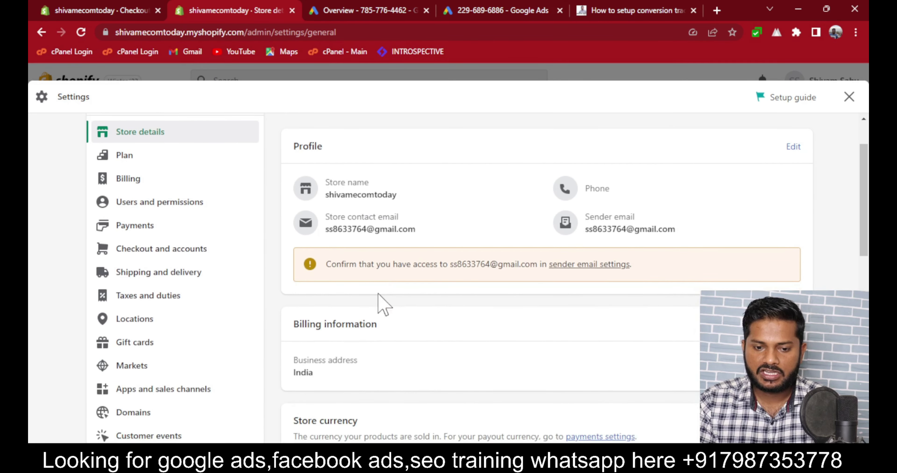
click(155, 255)
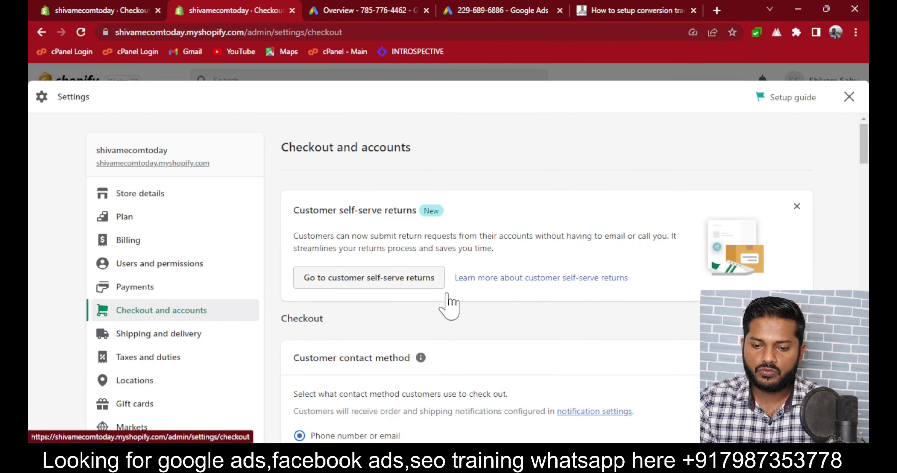
Paste the Google tag into the order status page's Additional scripts and add an empty line below it
scroll(857, 194, down, 3)
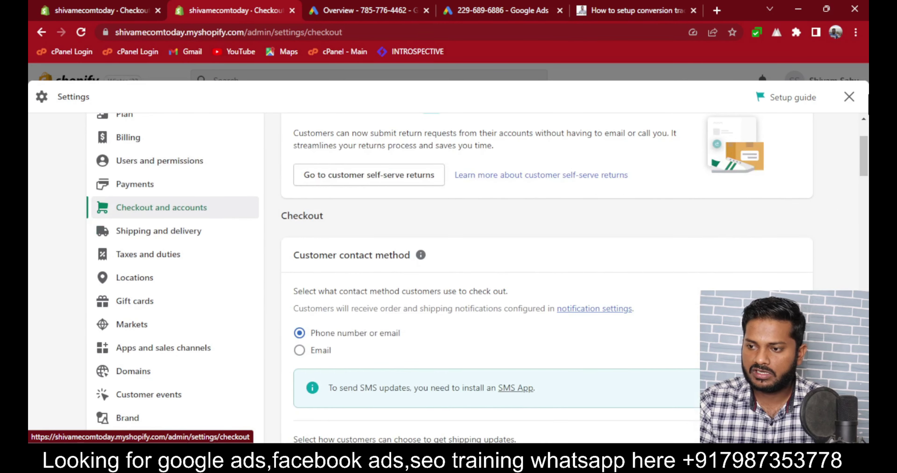
drag(857, 194, 851, 275)
scroll(546, 278, up, 5)
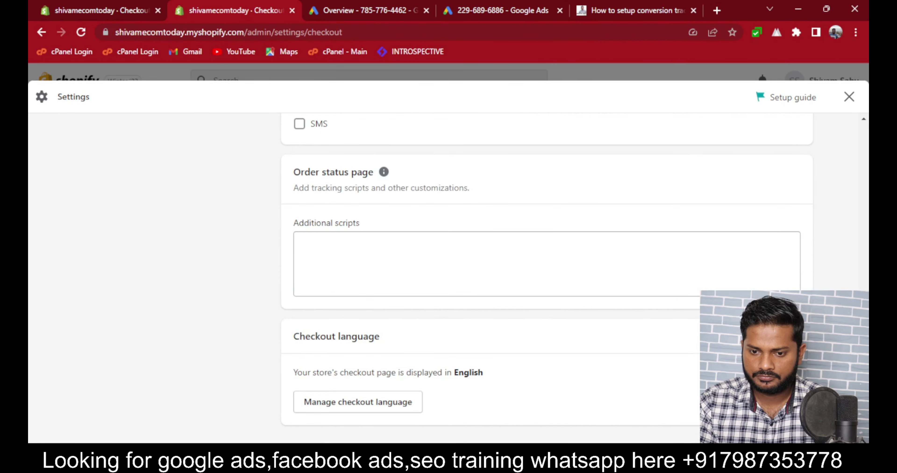
scroll(453, 313, up, 3)
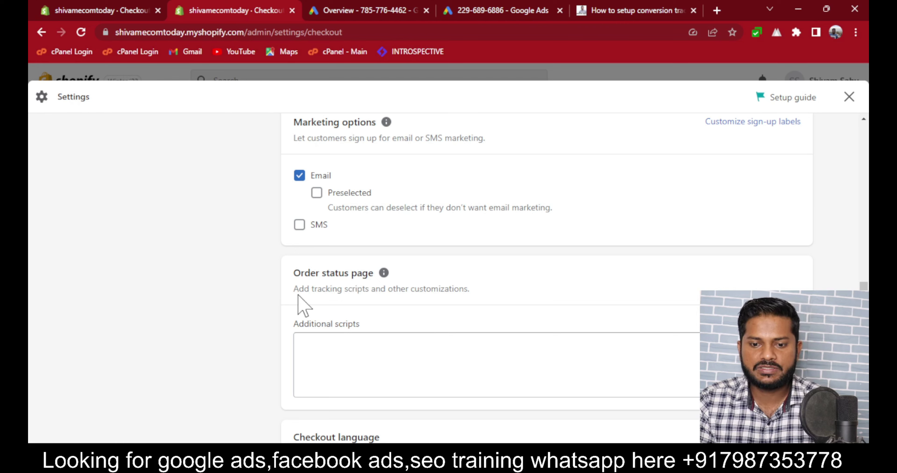
drag(293, 289, 514, 289)
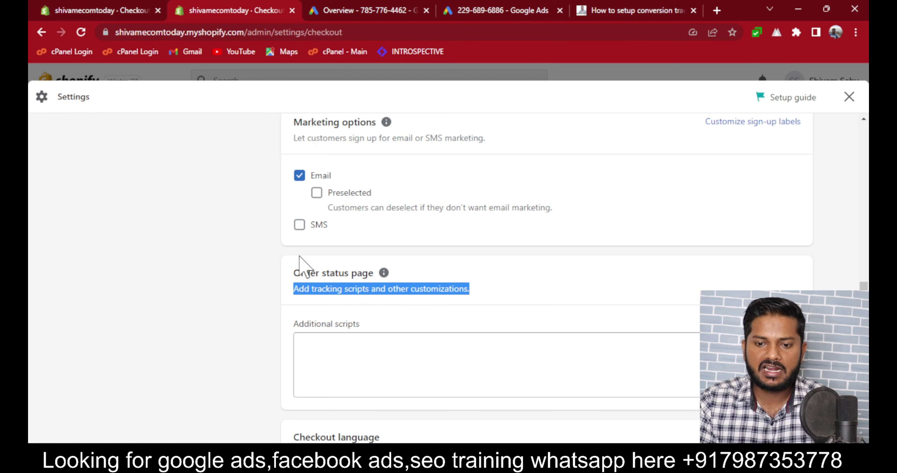
click(331, 345)
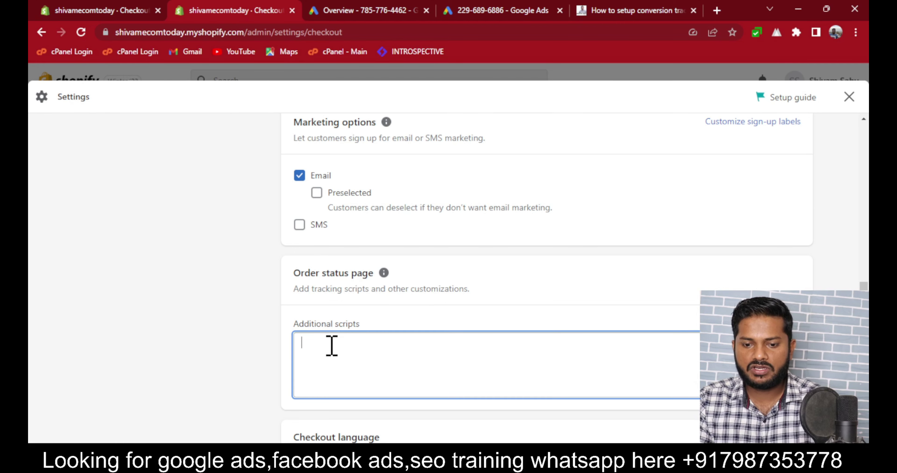
key(ctrl+v)
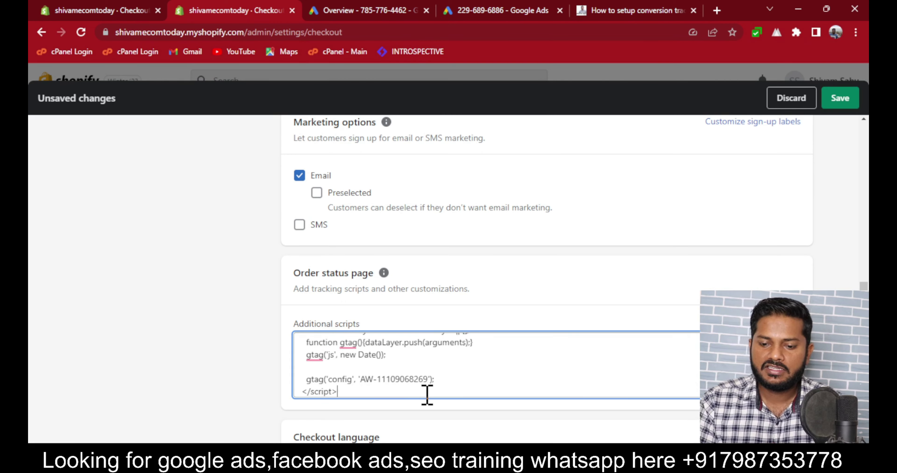
key(Return)
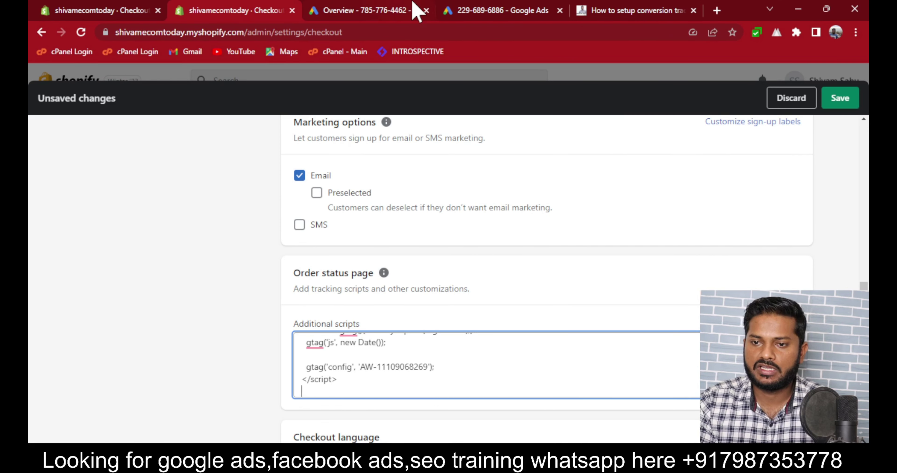
Switch back to Google Ads and finish the Google tag installation instructions to return to the new conversion action
click(504, 4)
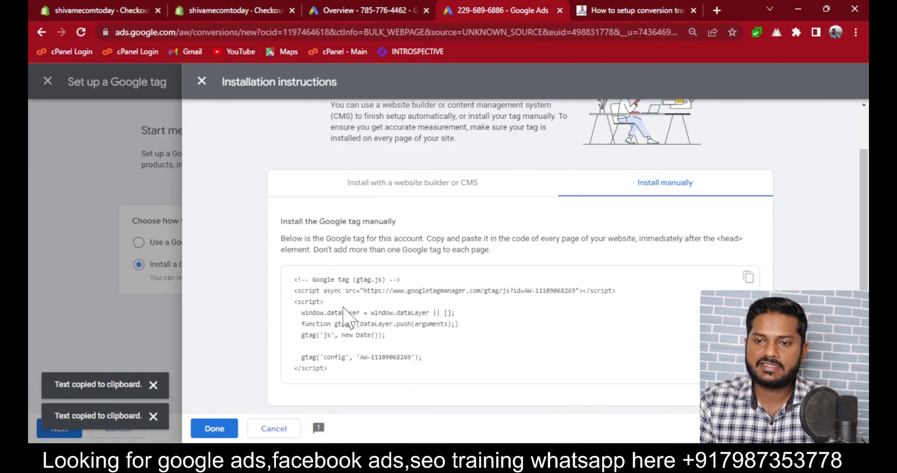
click(227, 425)
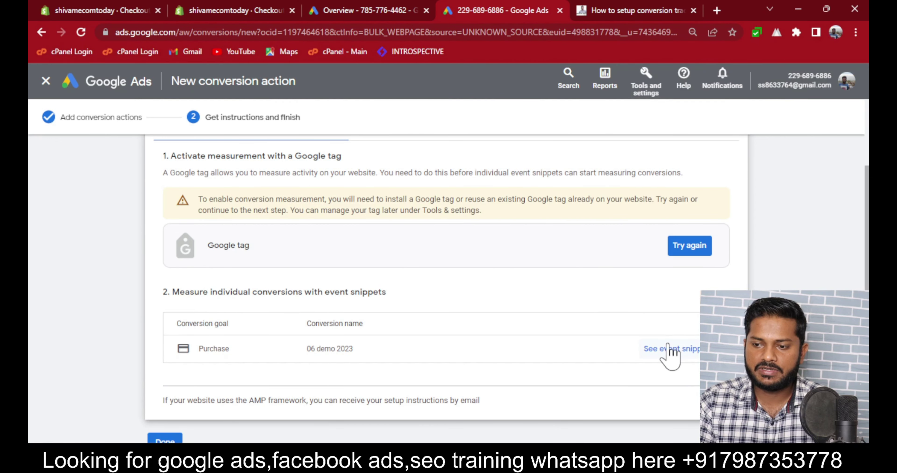
Copy the page-load event snippet for the "06 demo 2023" purchase conversion and return to the Shopify checkout settings
click(671, 350)
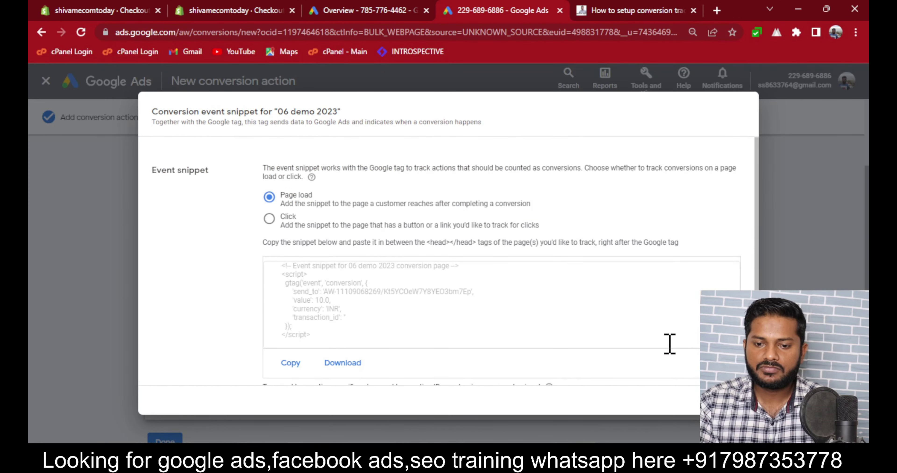
click(290, 363)
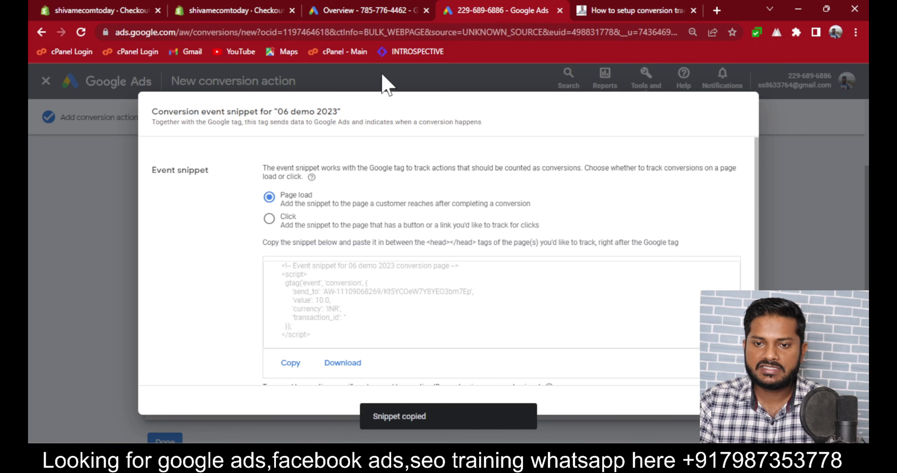
click(345, 10)
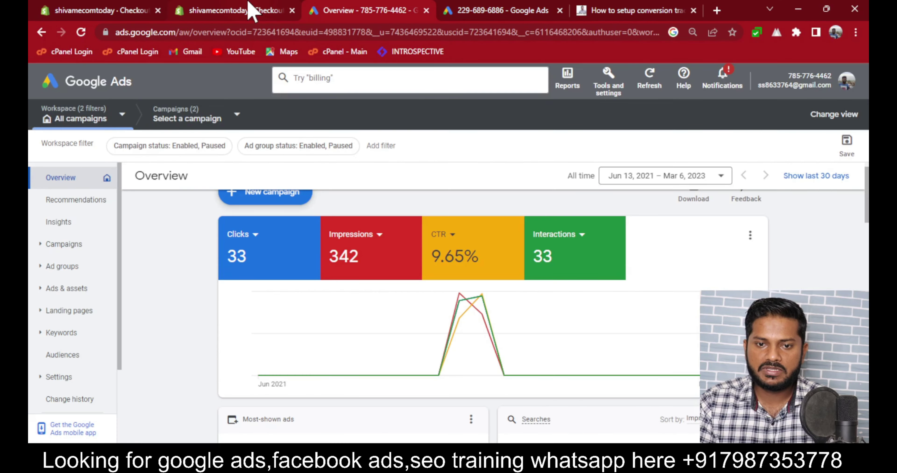
click(251, 10)
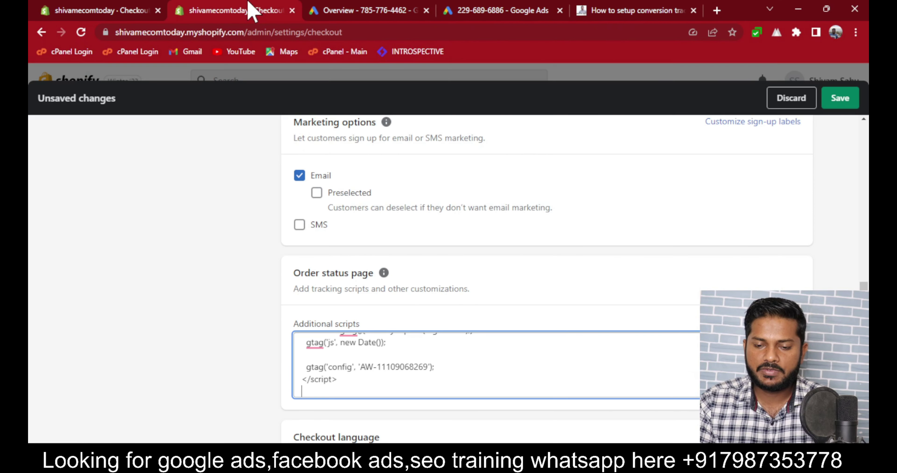
Paste the event snippet below the Google tag in the order status page's Additional scripts, leaving an empty line between them
key(Return)
click(344, 363)
key(Return)
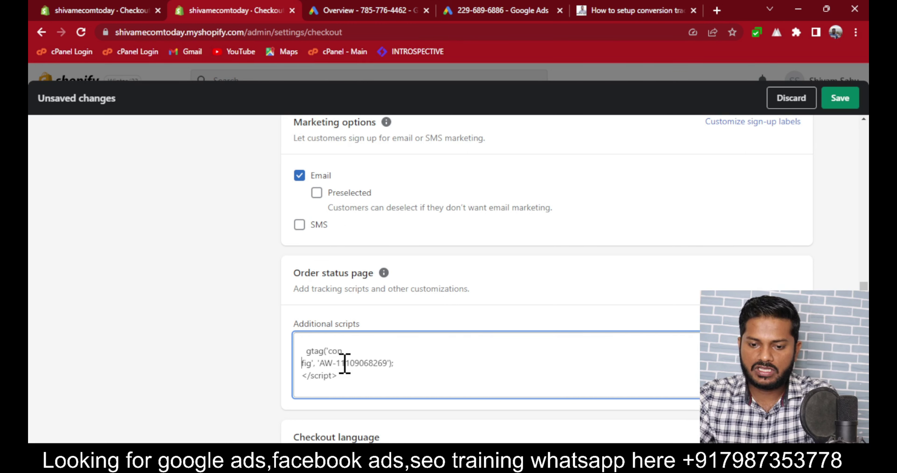
key(BackSpace)
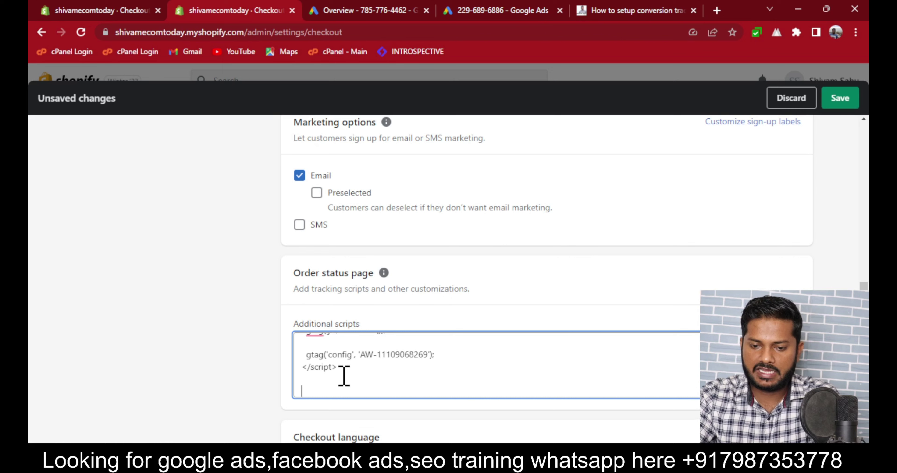
key(ctrl+v)
scroll(344, 376, up, 3)
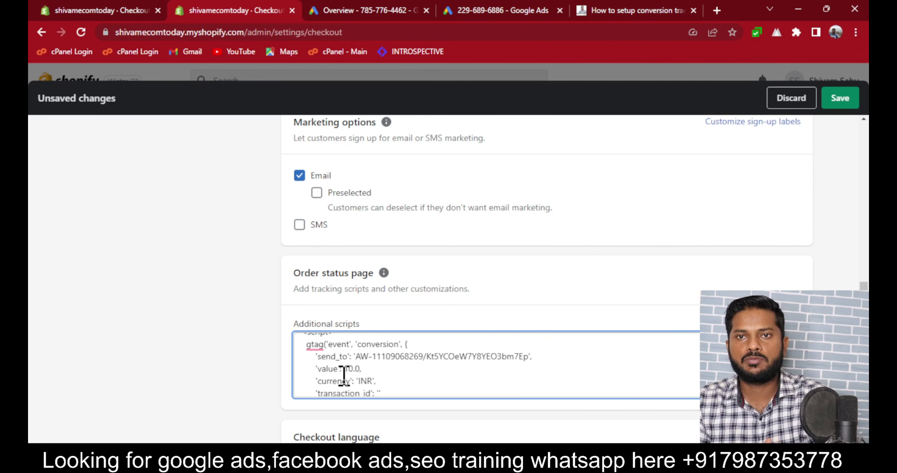
Replace the snippet's value line with the line 'value': {{ checkout.total_price | money_without_currency }}, copied from the conversion tracking article
click(663, 4)
scroll(253, 194, down, 2)
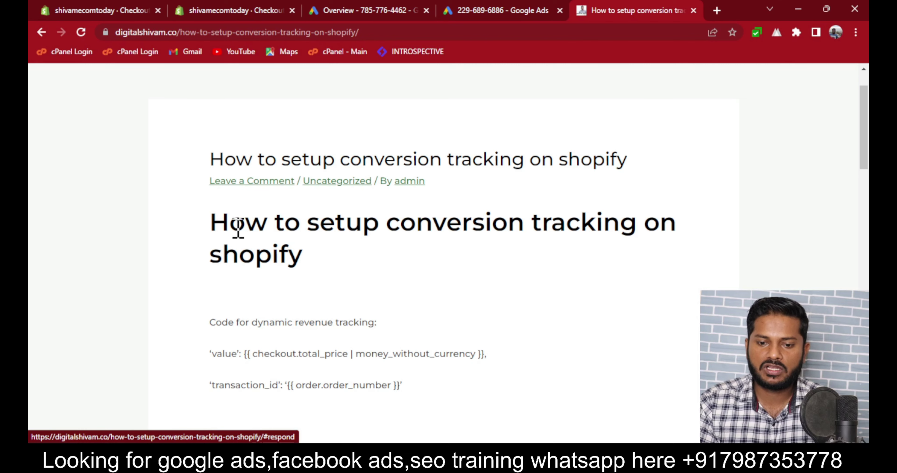
scroll(239, 231, down, 1)
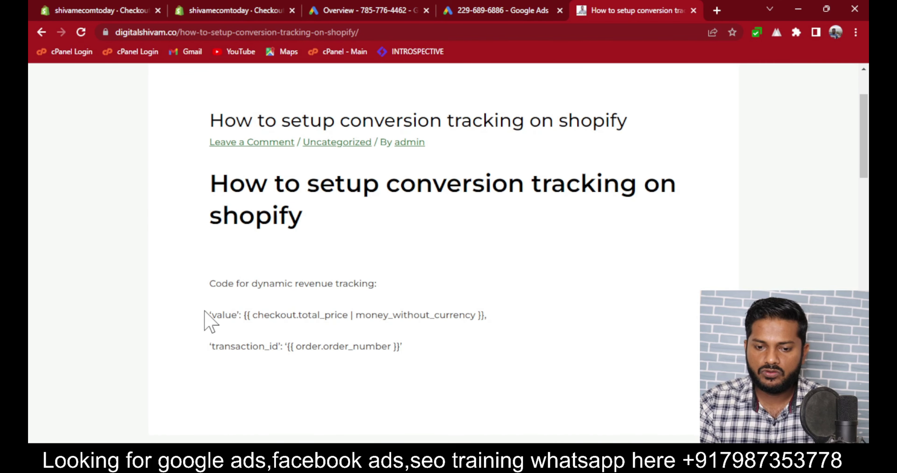
drag(209, 315, 490, 315)
key(ctrl+c)
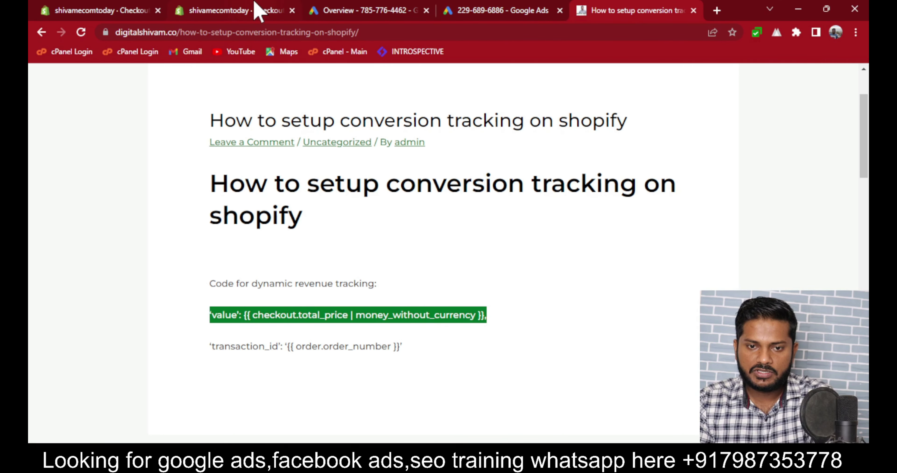
click(258, 11)
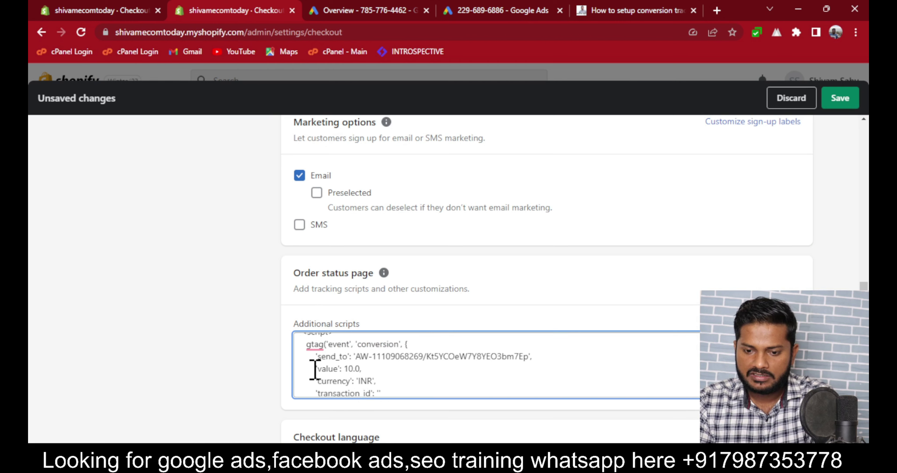
drag(314, 369, 367, 369)
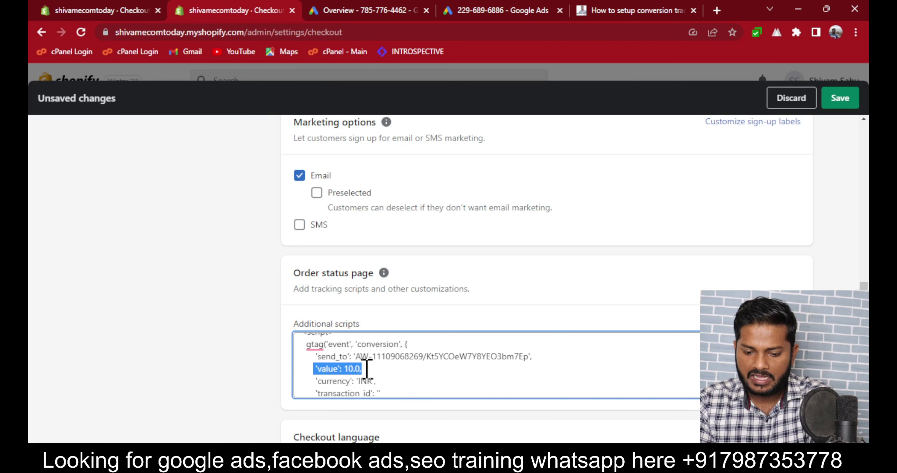
key(ctrl+v)
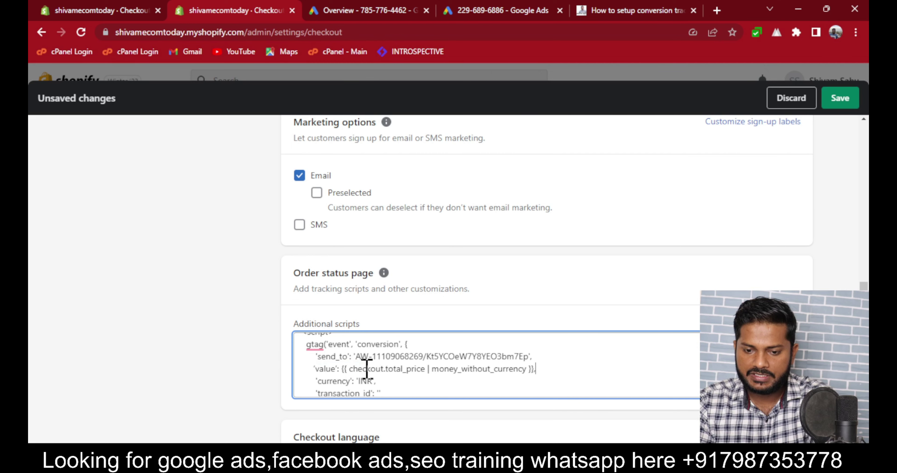
Copy the dynamic transaction_id line from the conversion tracking article and return to the transaction_id line in the Shopify event snippet
click(690, 6)
drag(206, 348, 410, 344)
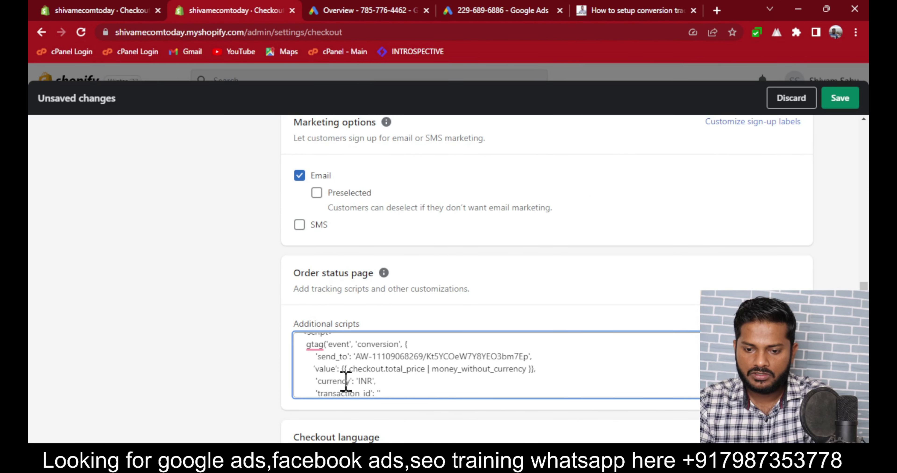
drag(343, 369, 346, 382)
click(382, 393)
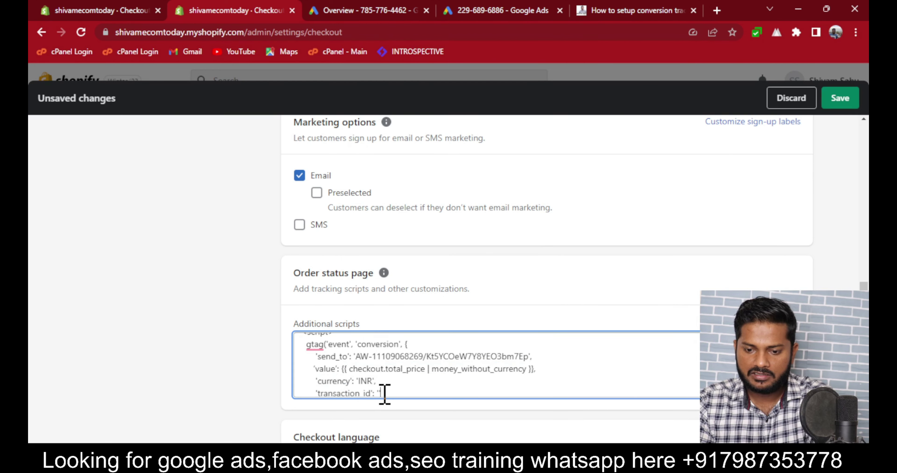
Replace the transaction_id line of the event snippet in Additional scripts with 'transaction_id': '{{ order.order_number }}'
key(ctrl+shift+End)
key(ctrl+shift+Home)
key(ctrl+shift+End)
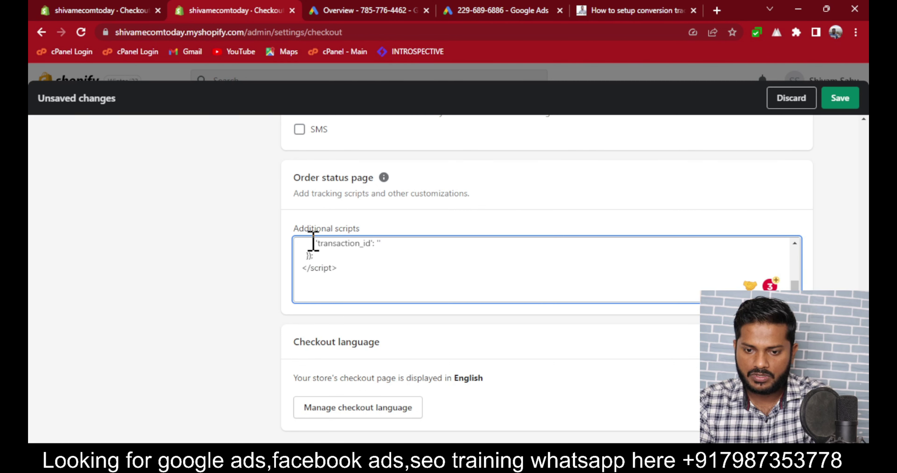
drag(312, 243, 415, 244)
click(438, 284)
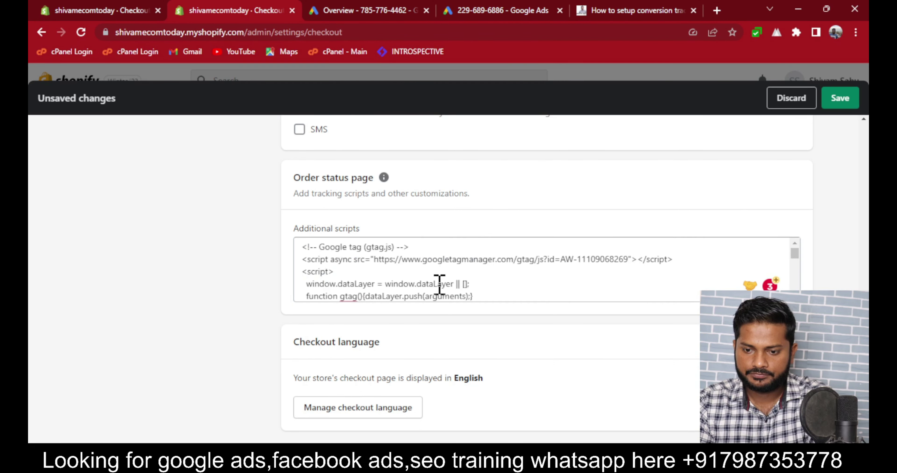
key(Down)
key(Down)
key(Down)
key(Down)
key(Down)
key(Down)
key(Down)
key(Down)
key(Down)
key(Down)
key(Down)
key(Down)
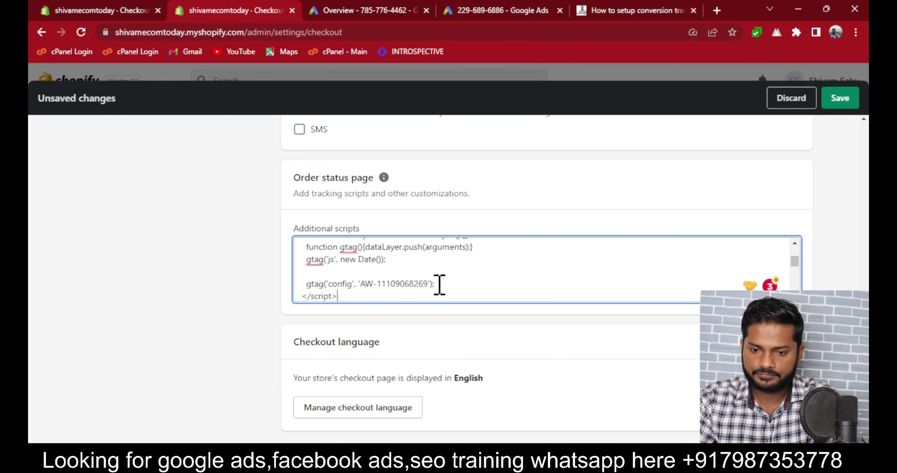
key(Down)
key(Down)
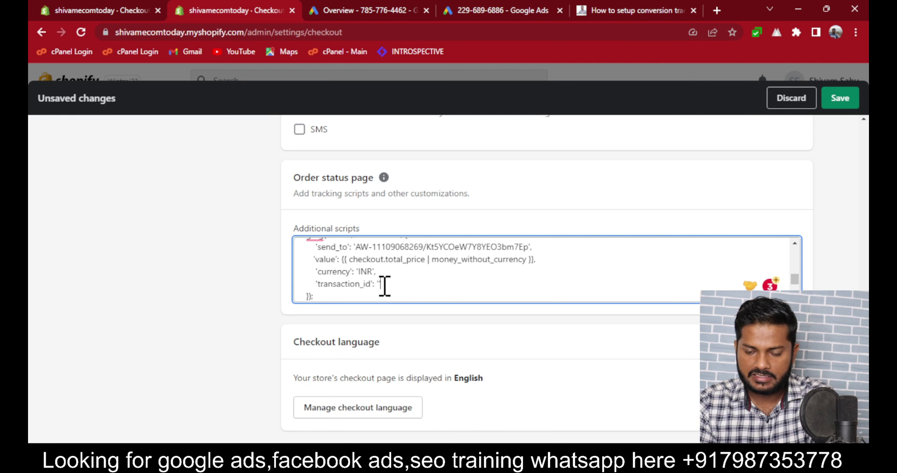
key(BackSpace)
key(BackSpace)
key(BackSpace)
key(BackSpace)
key(BackSpace)
key(BackSpace)
key(BackSpace)
key(BackSpace)
key(BackSpace)
key(BackSpace)
key(BackSpace)
key(BackSpace)
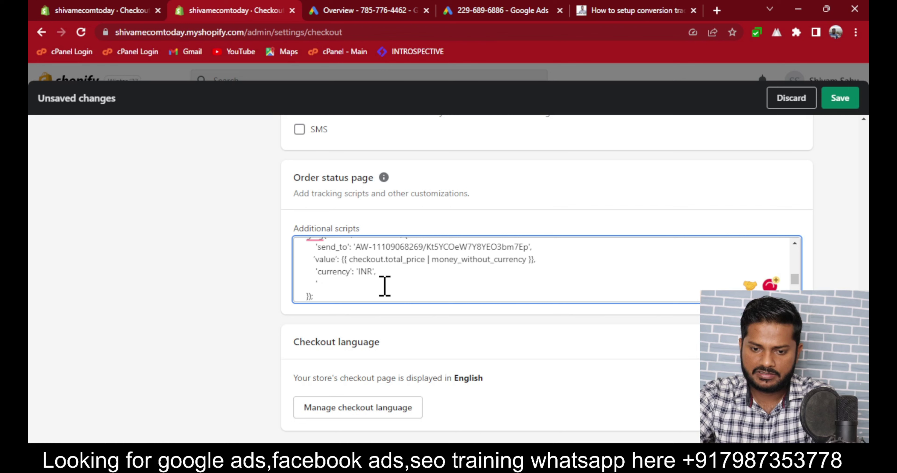
text('transaction_id': '{{ order.order_number }}')
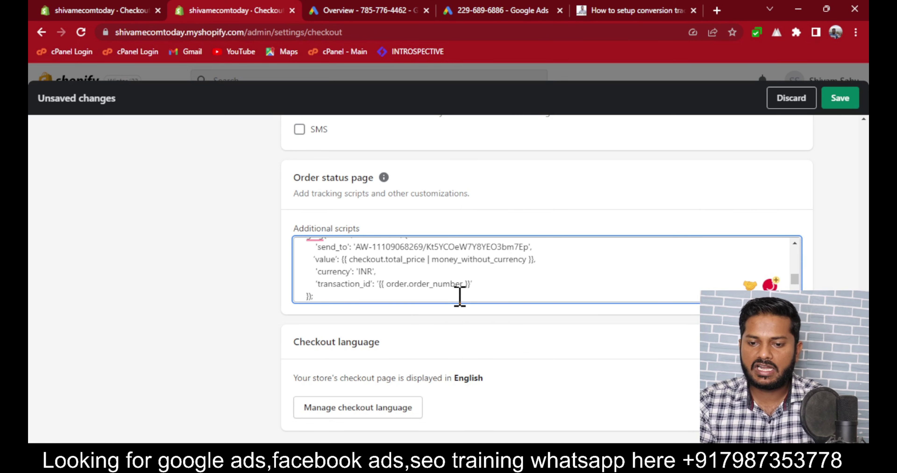
Save the checkout settings with the completed Additional scripts and close the store settings
scroll(459, 296, down, 2)
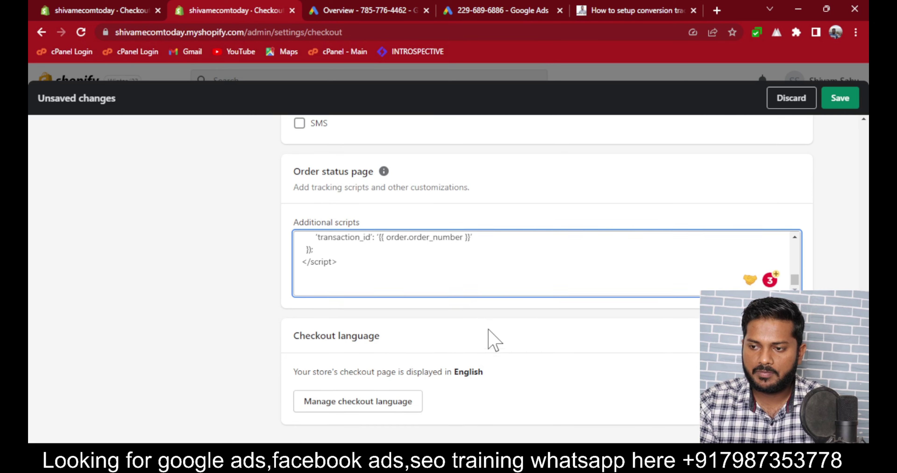
drag(490, 339, 814, 125)
click(835, 101)
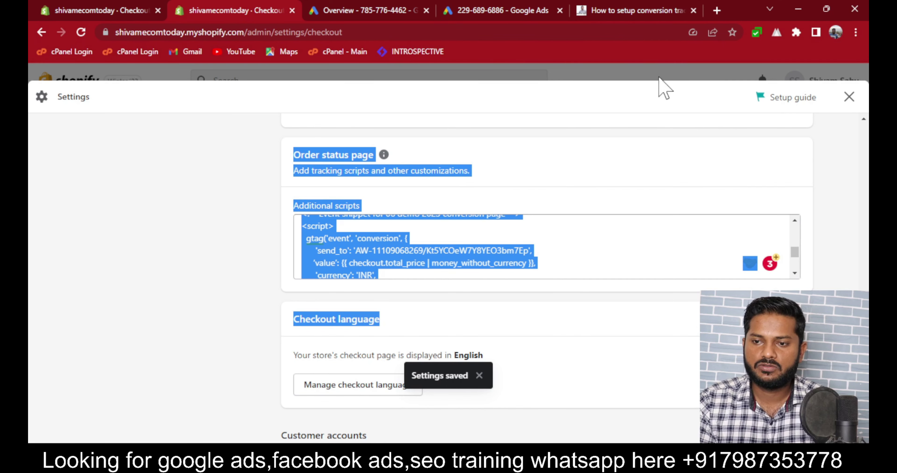
click(849, 97)
Switch to Google Ads, dismiss the event snippet and finish the setup of the new conversion action
mouse_move(504, 19)
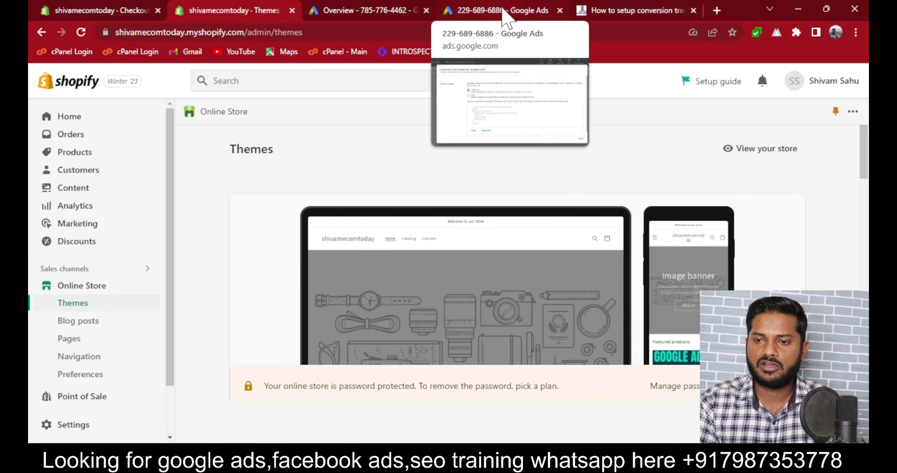
click(506, 19)
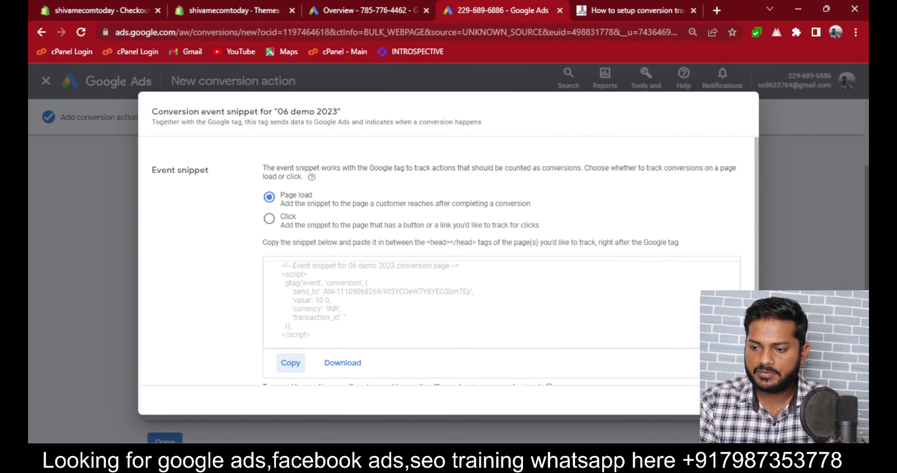
scroll(610, 304, down, 1)
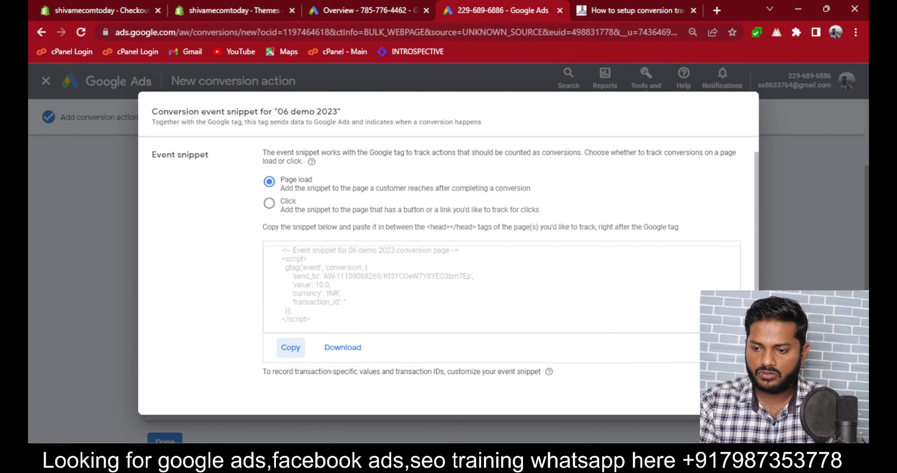
key(Escape)
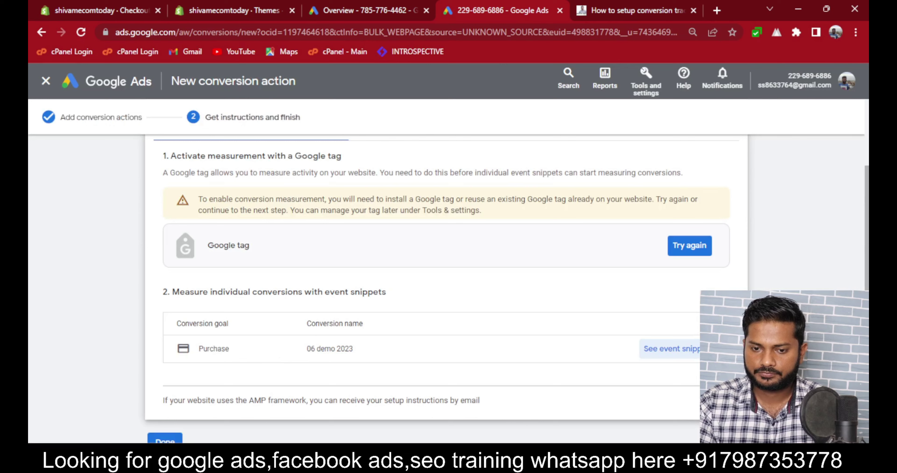
scroll(516, 330, down, 1)
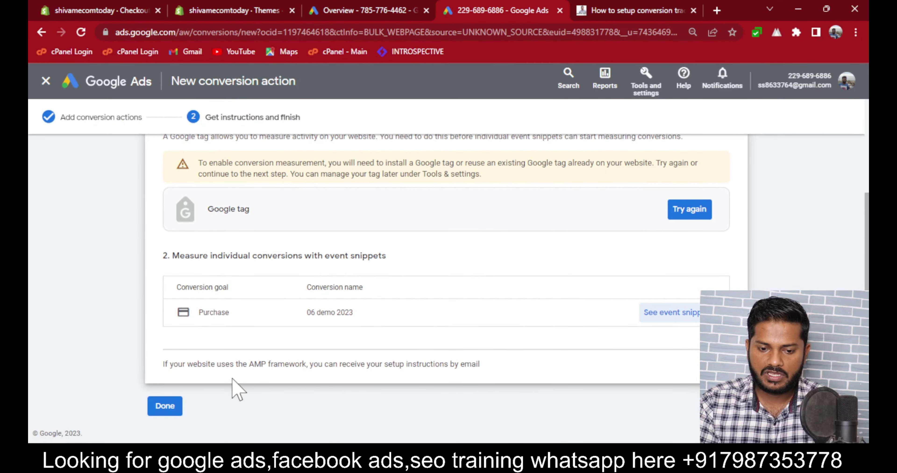
click(166, 411)
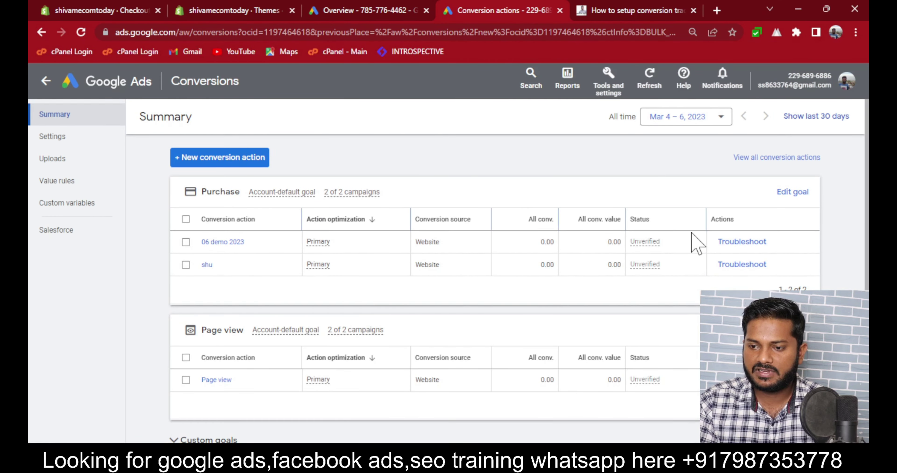
Examine the status and conversion figures of the "06 demo 2023" purchase action and revisit the article with the dynamic tracking code
drag(693, 243, 536, 256)
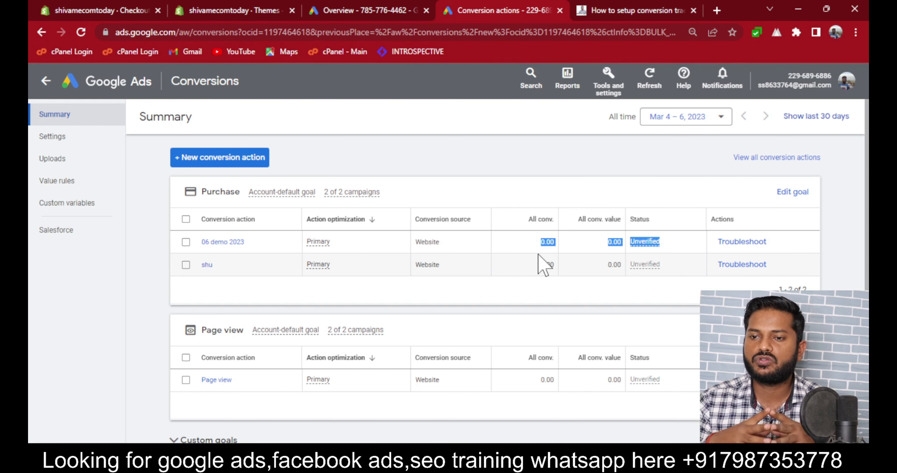
click(650, 11)
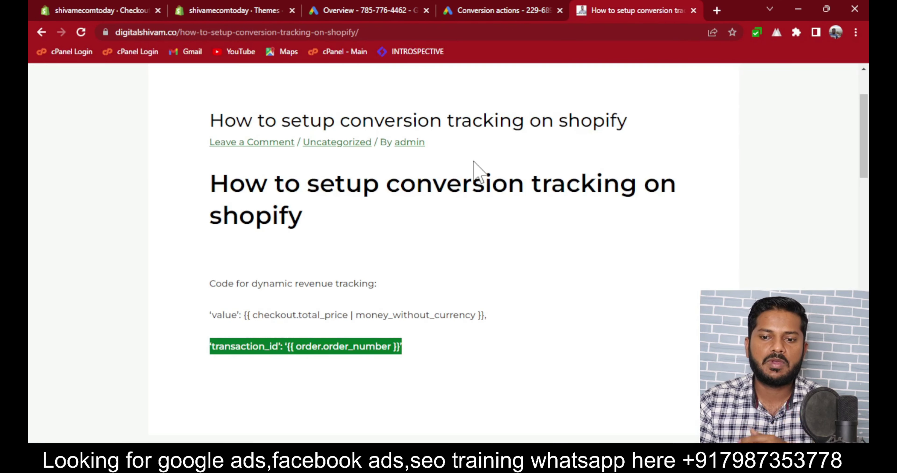
click(509, 31)
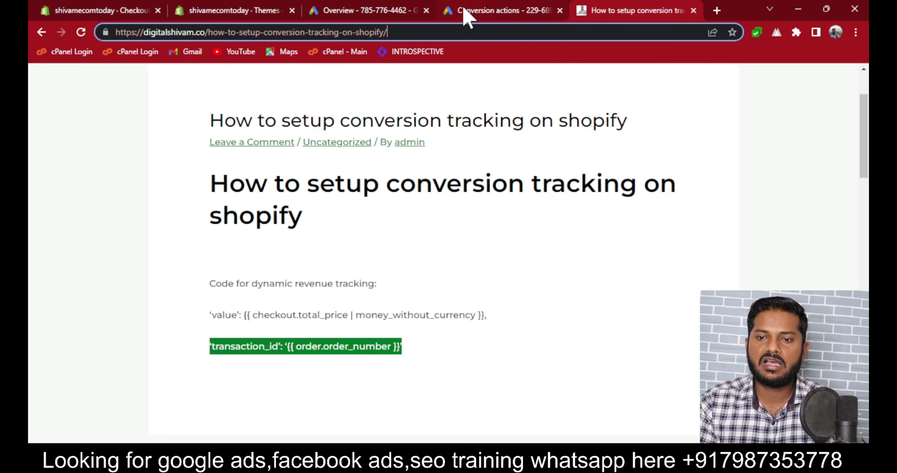
click(468, 14)
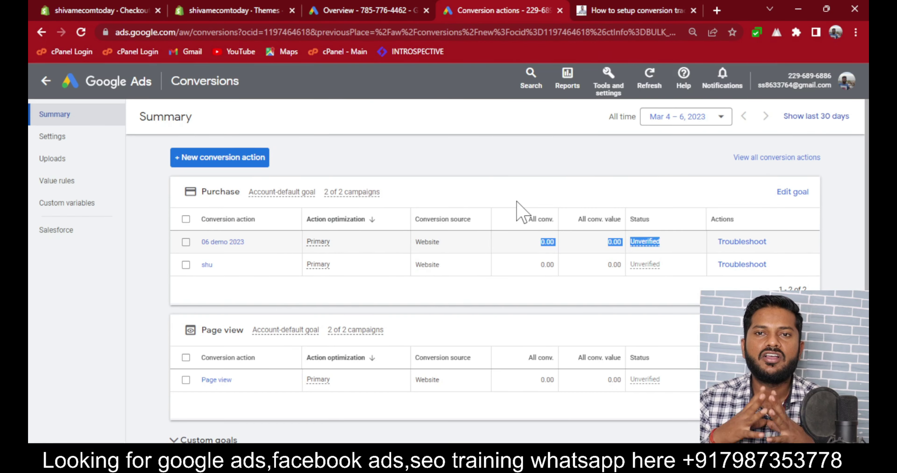